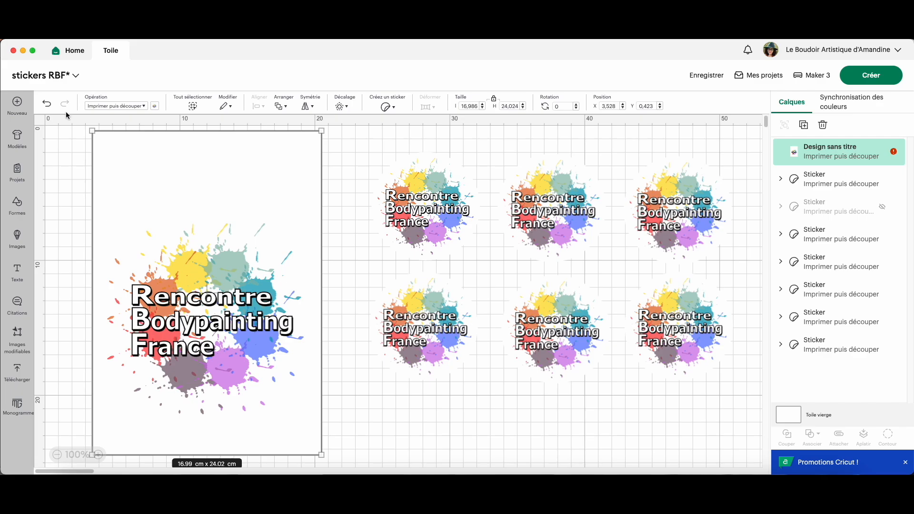
- Add a circle shape to the canvas and set its operation to Guide
click(18, 205)
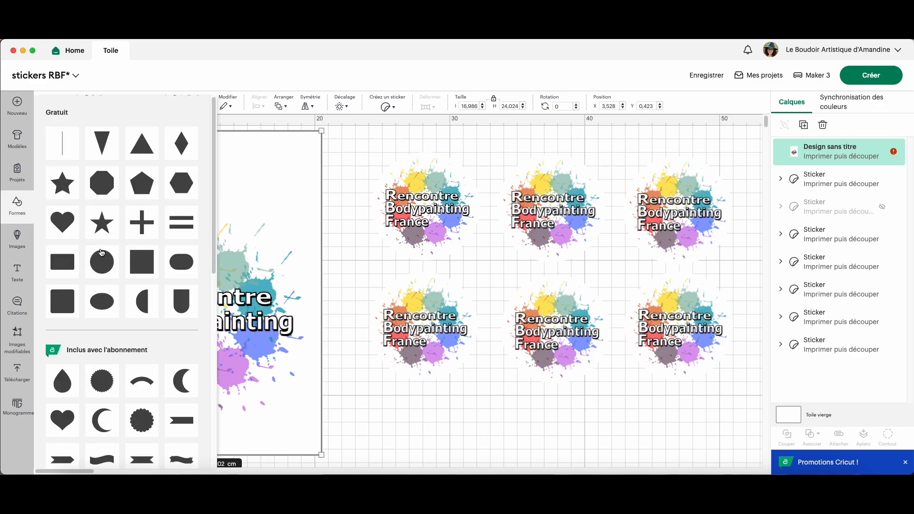
click(97, 273)
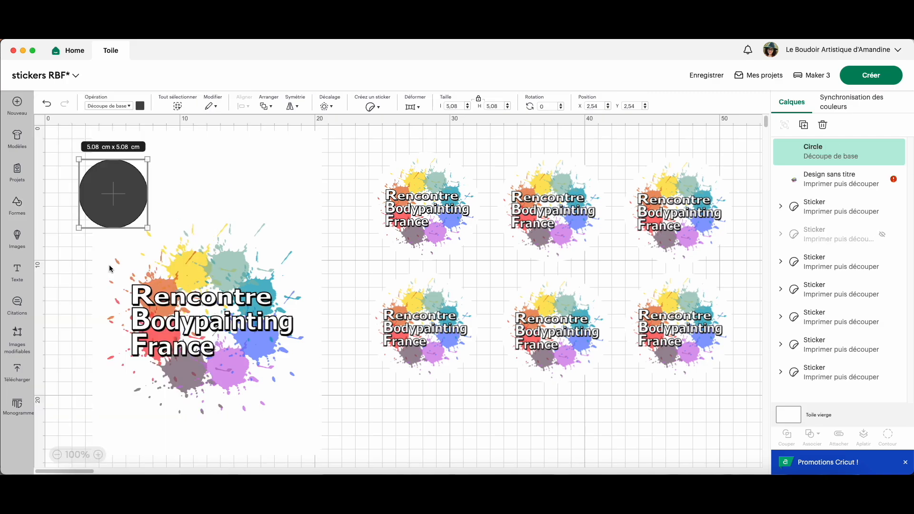
click(127, 106)
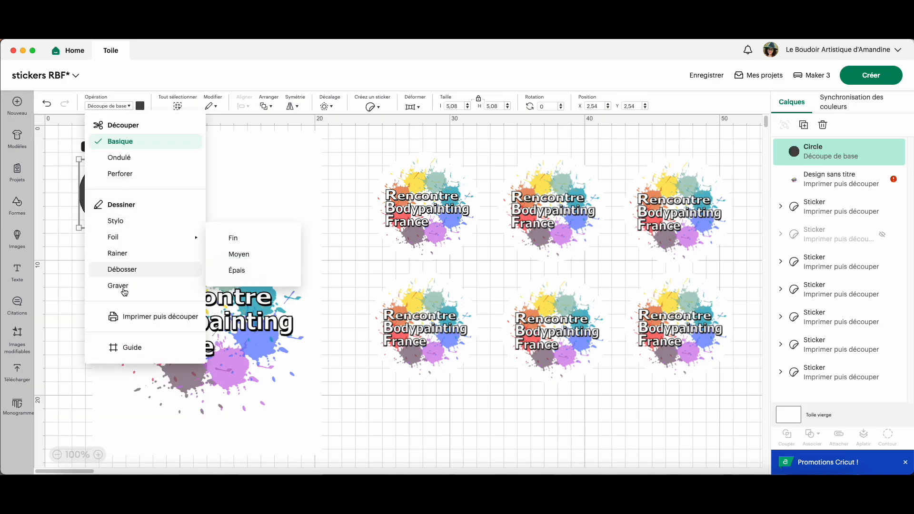
click(129, 347)
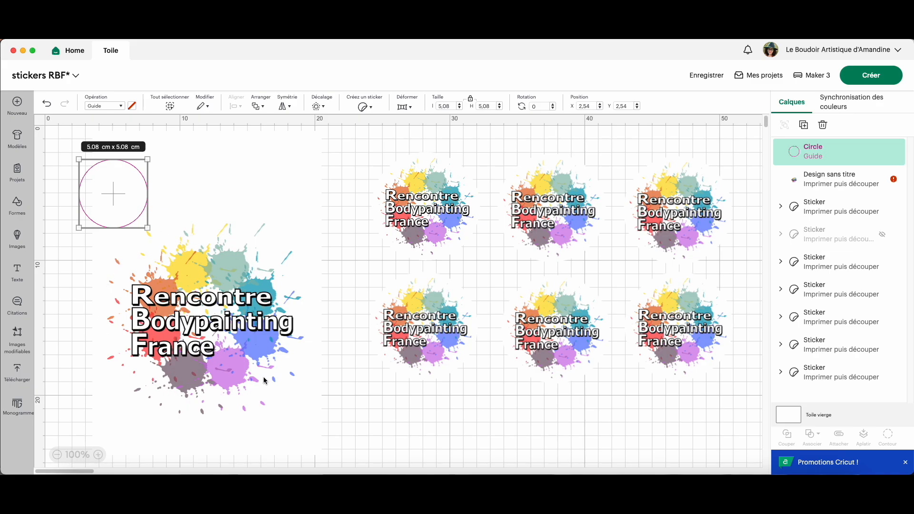
- Enlarge the guide circle to about 14.04 cm and centre it over the large paint-splash logo
drag(148, 229, 182, 261)
drag(132, 215, 166, 304)
drag(214, 348, 278, 391)
drag(221, 365, 221, 352)
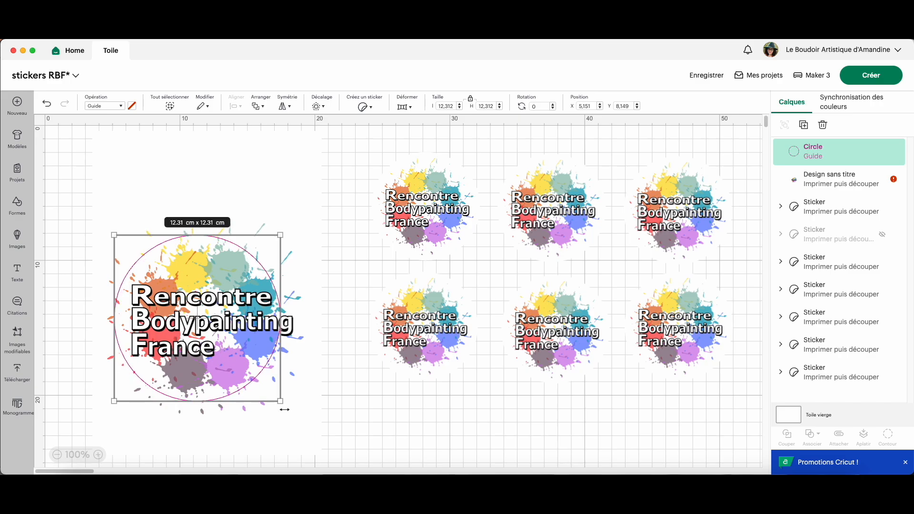
drag(281, 400, 303, 414)
drag(251, 374, 252, 367)
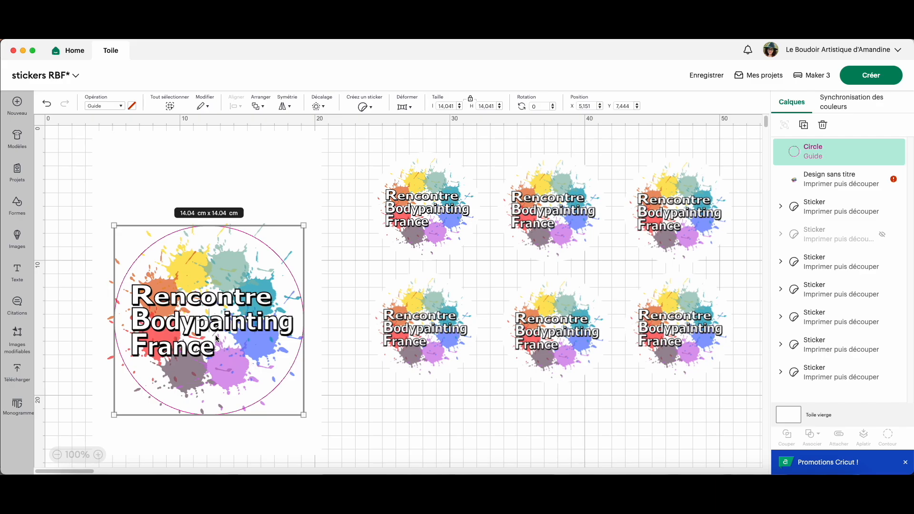
drag(214, 334, 215, 334)
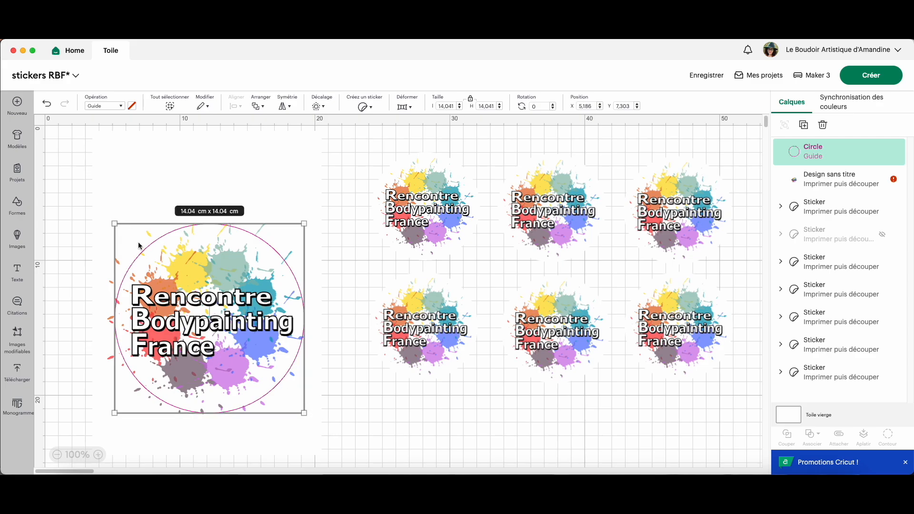
drag(220, 328, 211, 322)
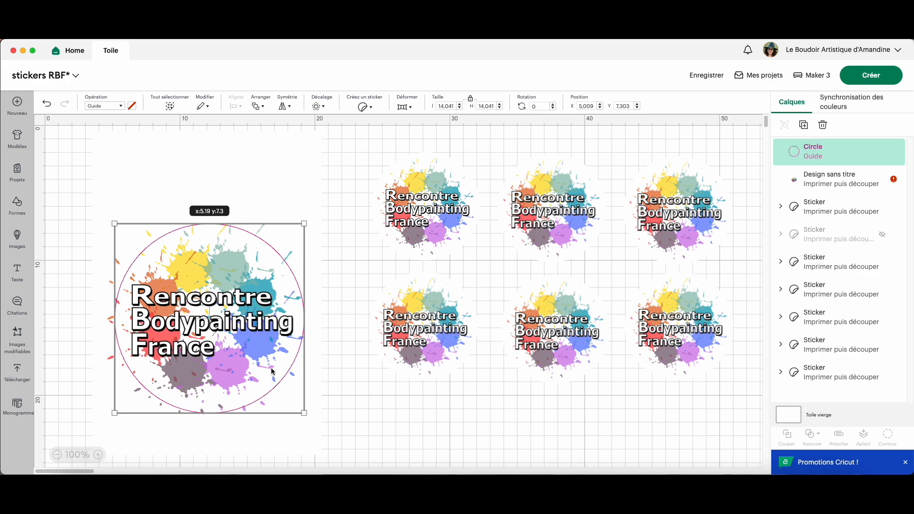
- Change the circle's operation to Basique cut and slice it with the logo design beneath it
click(122, 107)
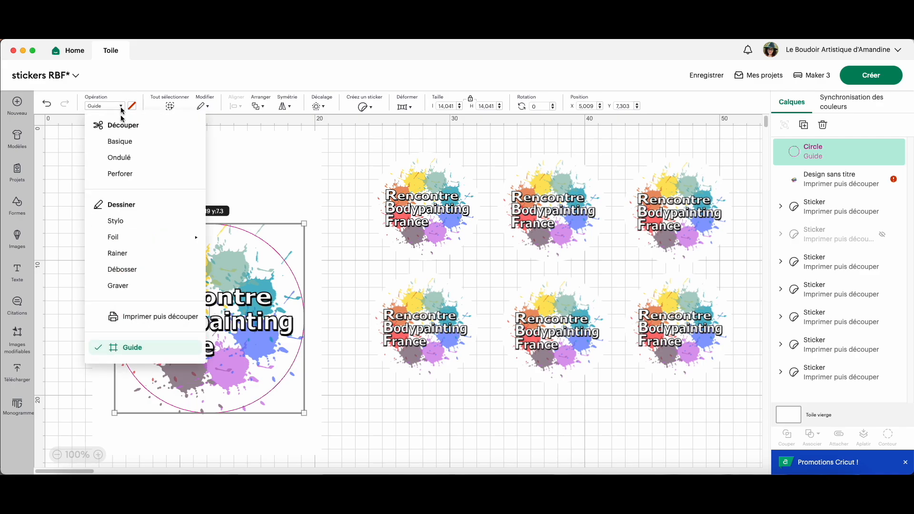
click(118, 146)
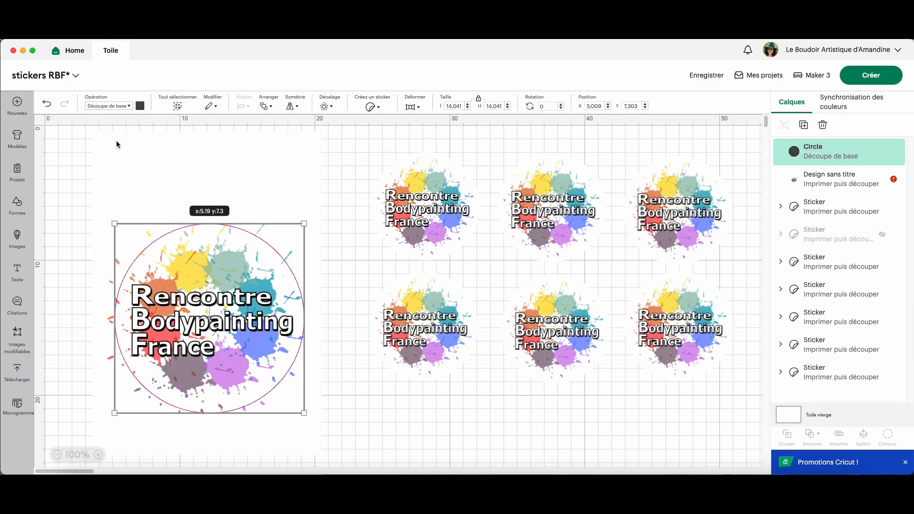
click(84, 303)
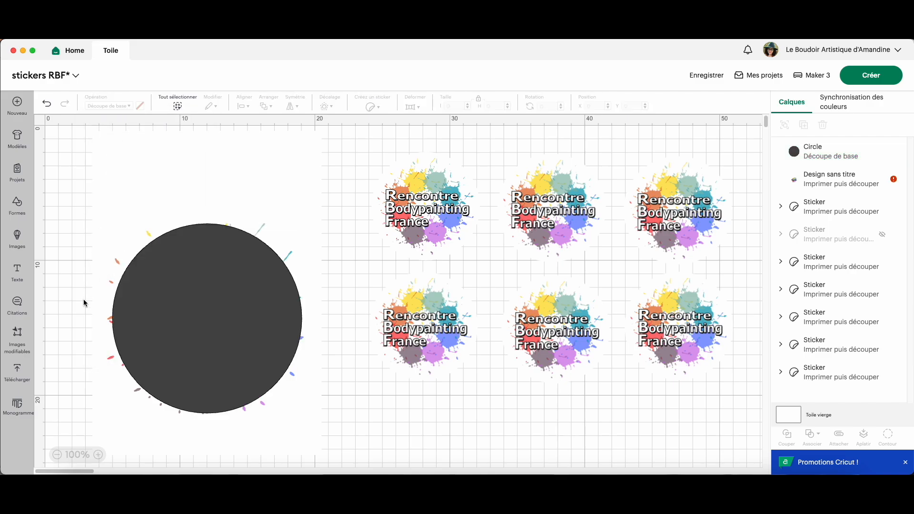
drag(65, 275, 333, 392)
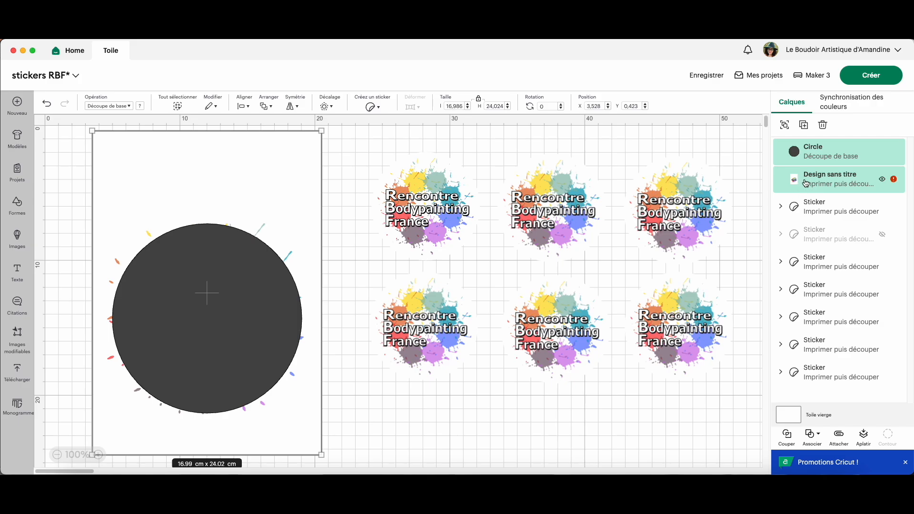
click(787, 436)
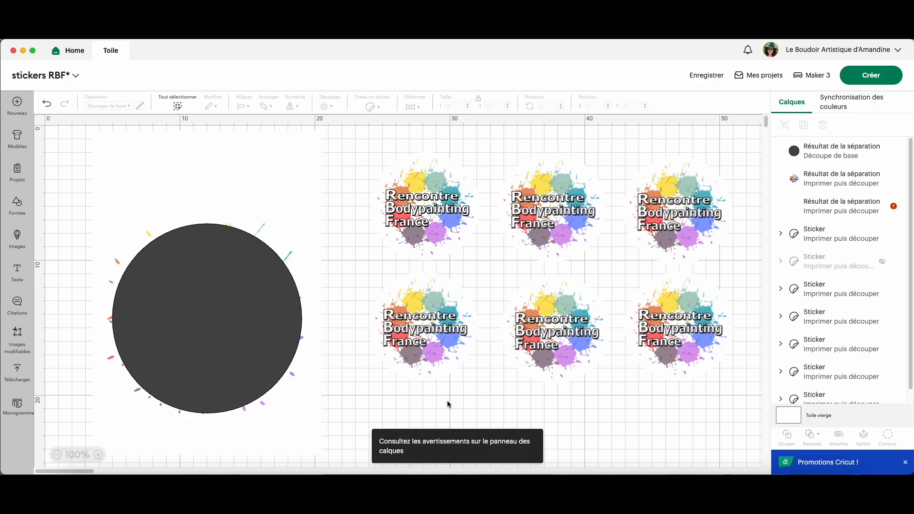
- Delete the leftover dark circle and the blank white background from the slice result
click(300, 403)
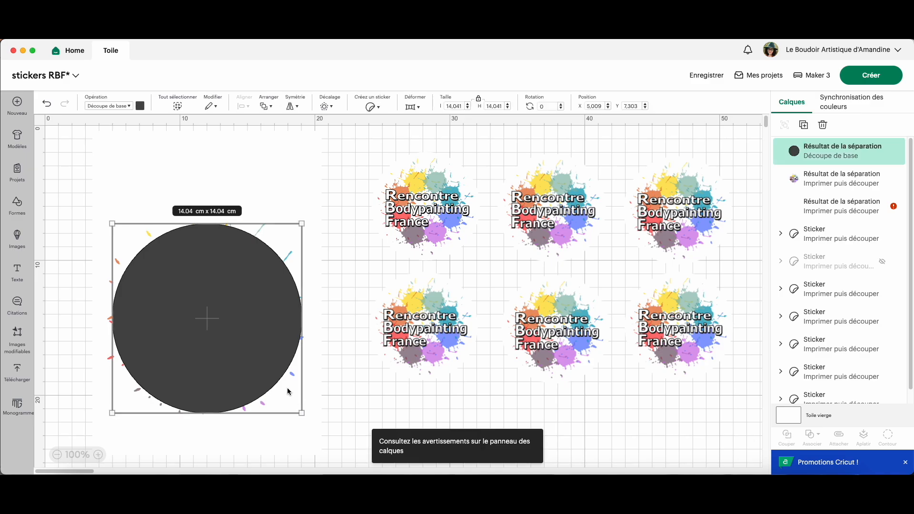
key(Delete)
click(299, 435)
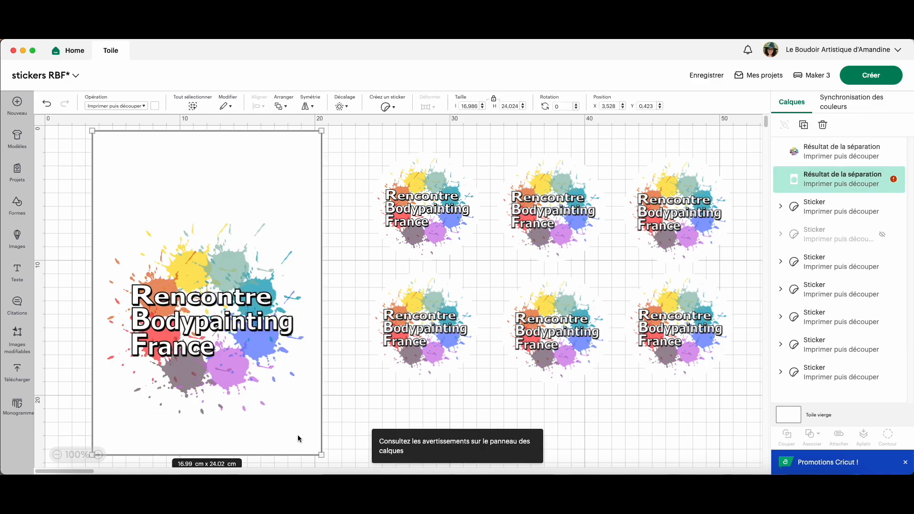
key(Delete)
- Move the round logo cut-out up to about X 5.68, Y 4.66 and deselect it
drag(215, 345, 198, 314)
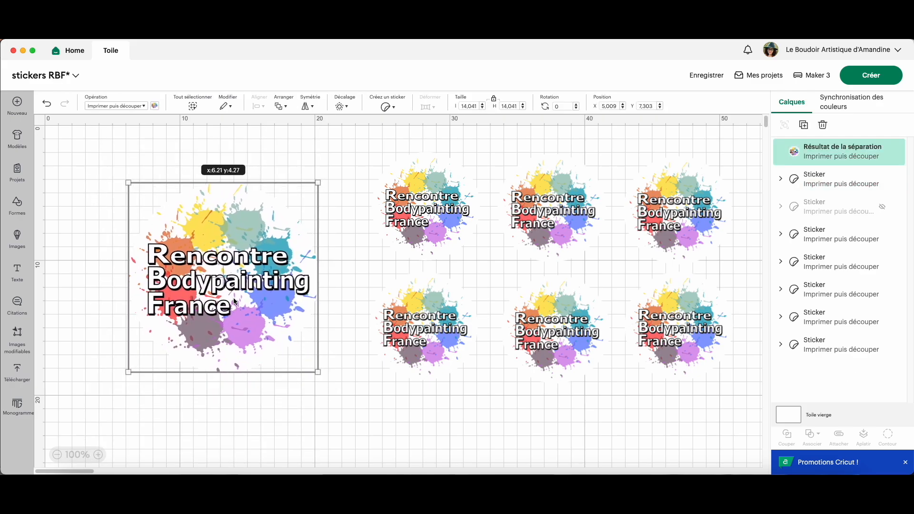
drag(232, 263, 224, 267)
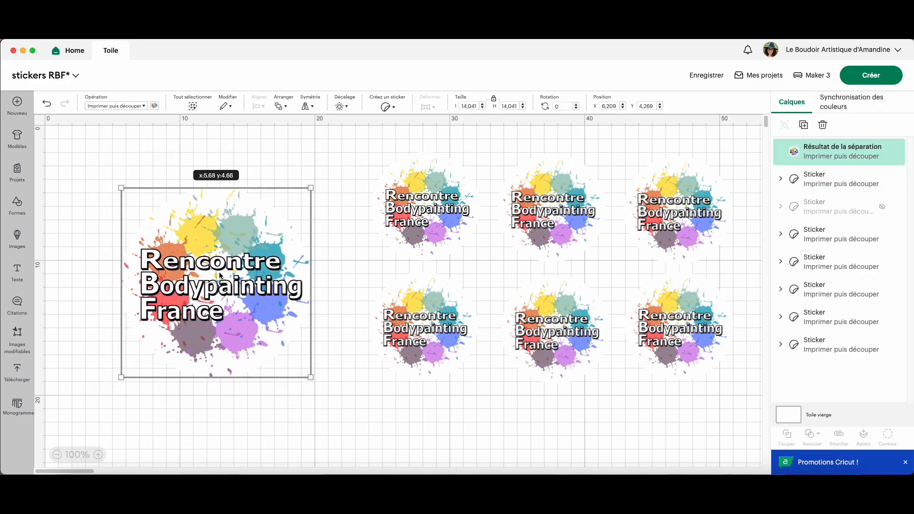
click(299, 149)
click(208, 290)
click(108, 150)
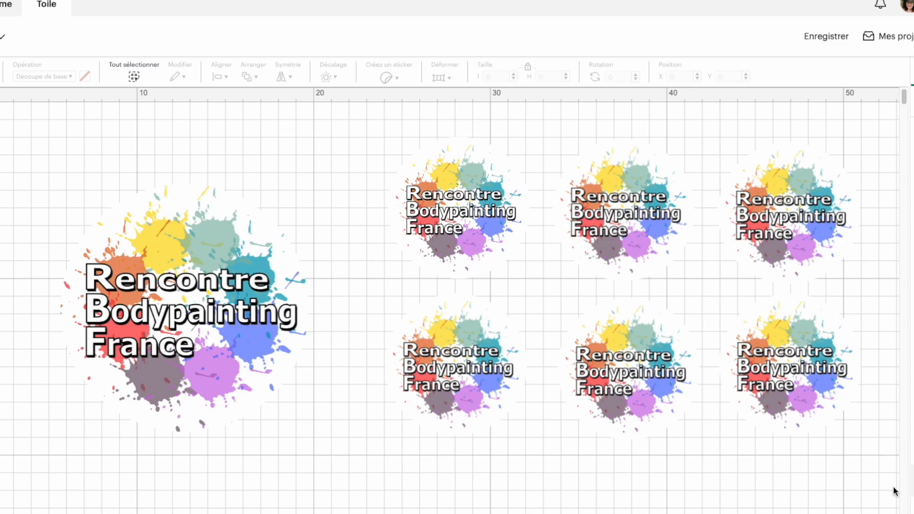
- Turn the round logo into a Découpe mi-chair sticker with no border colour and Découpe pleine chair avec bordure enabled
click(189, 279)
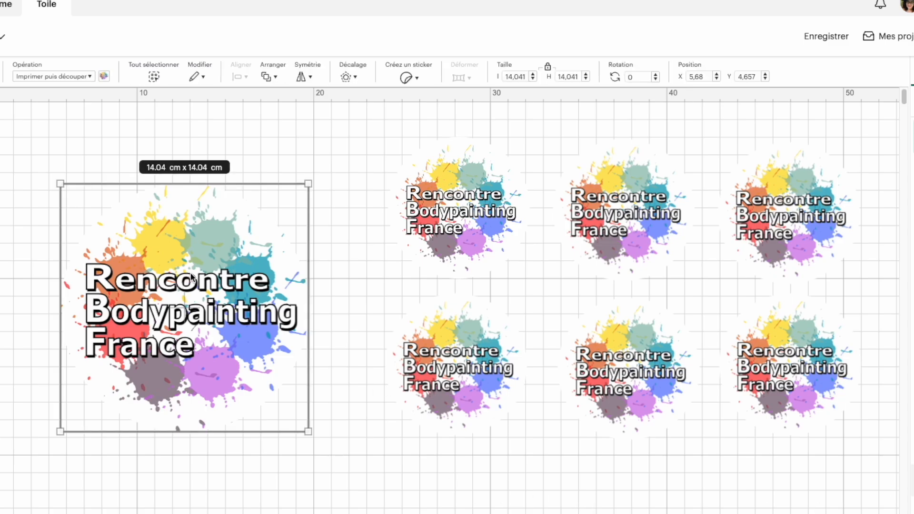
click(415, 80)
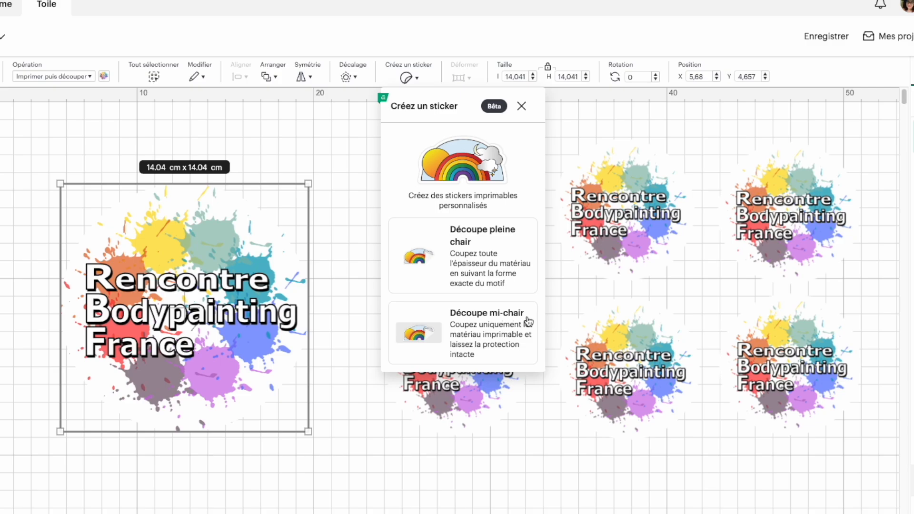
click(442, 342)
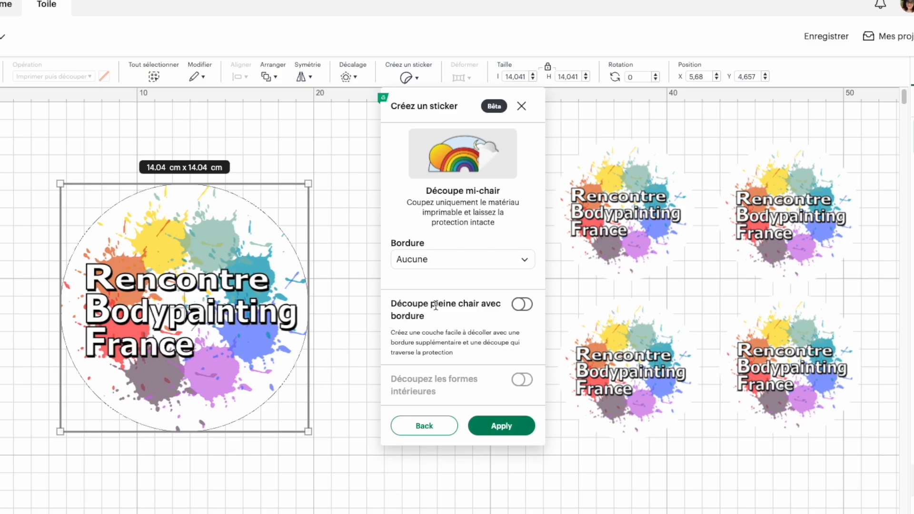
click(522, 305)
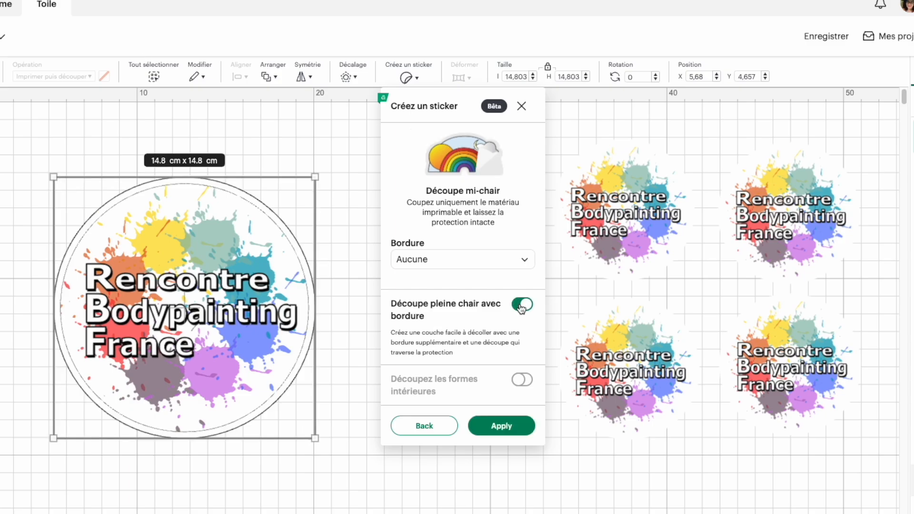
click(494, 426)
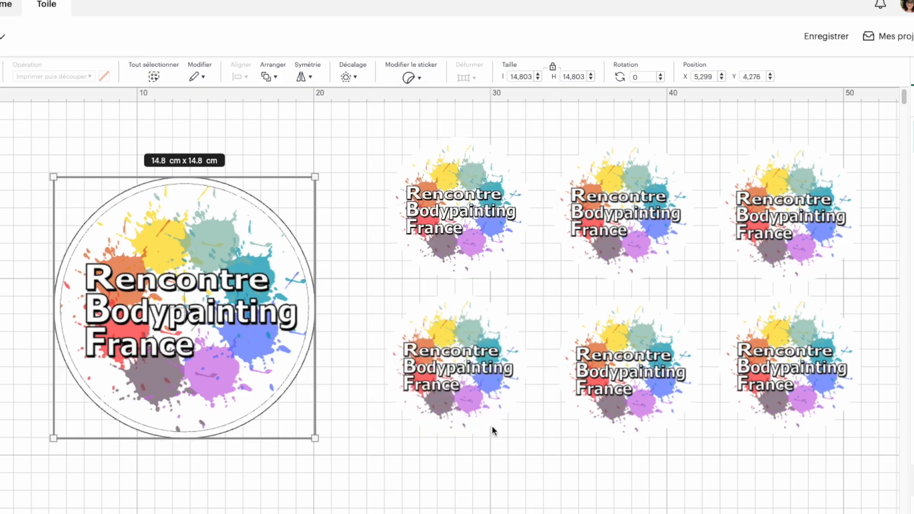
- Resize the new round sticker to 8 x 8 cm
drag(317, 438, 293, 416)
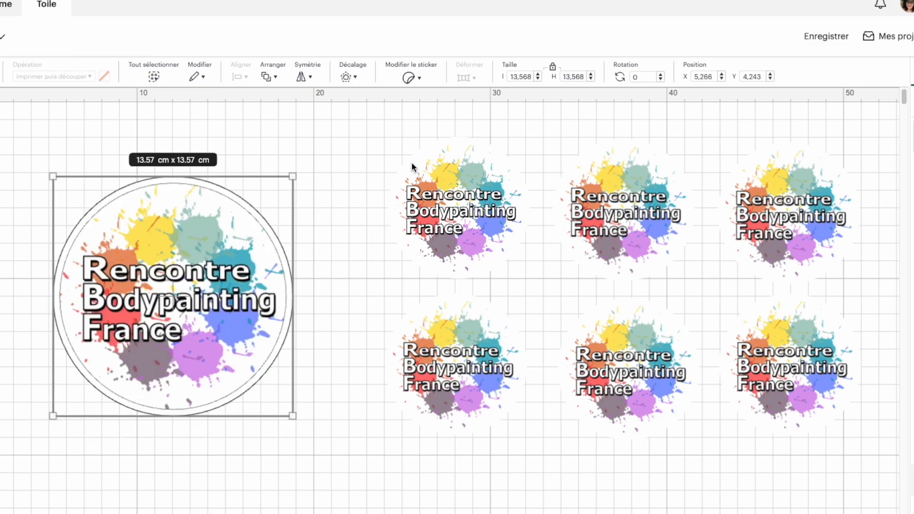
double_click(526, 77)
text(8)
key(Return)
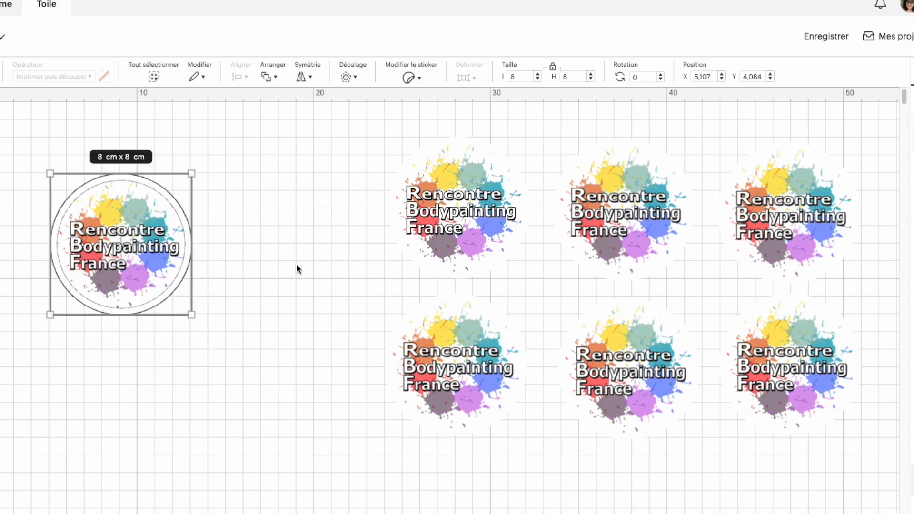
click(312, 270)
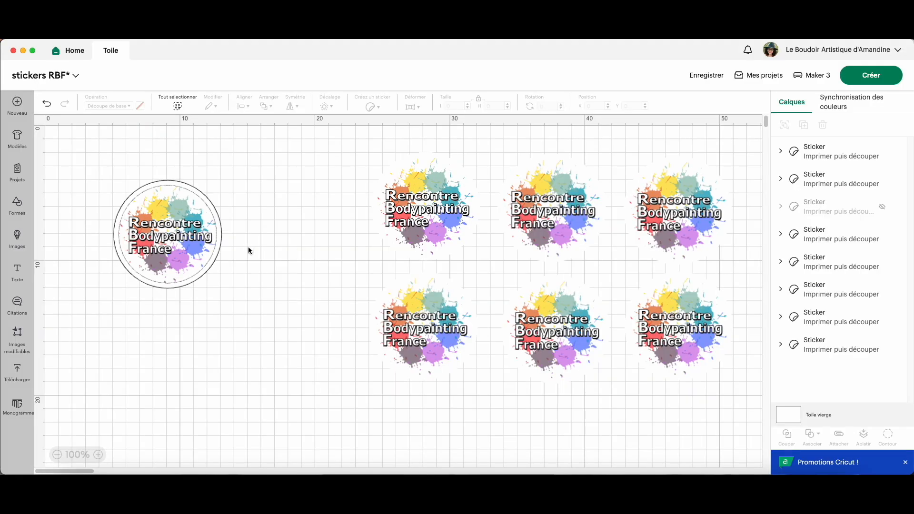
- Delete the 8 cm outlined sticker and move the six other stickers together to about X 11.3, Y 3.4
drag(102, 182, 261, 329)
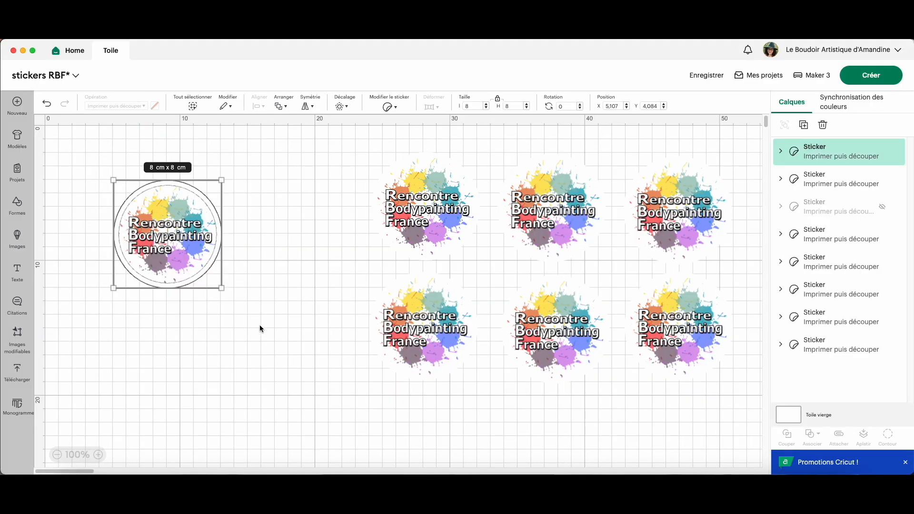
key(Delete)
drag(332, 166, 728, 368)
drag(690, 307, 520, 326)
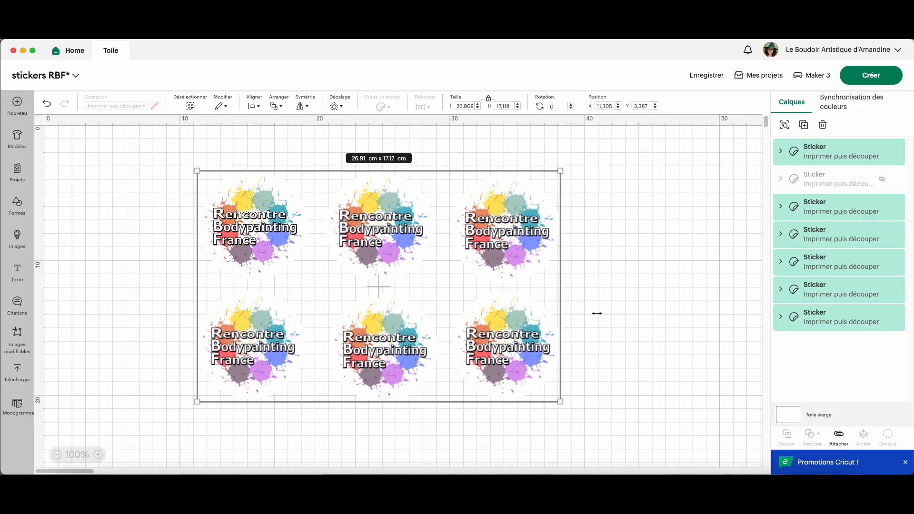
click(662, 303)
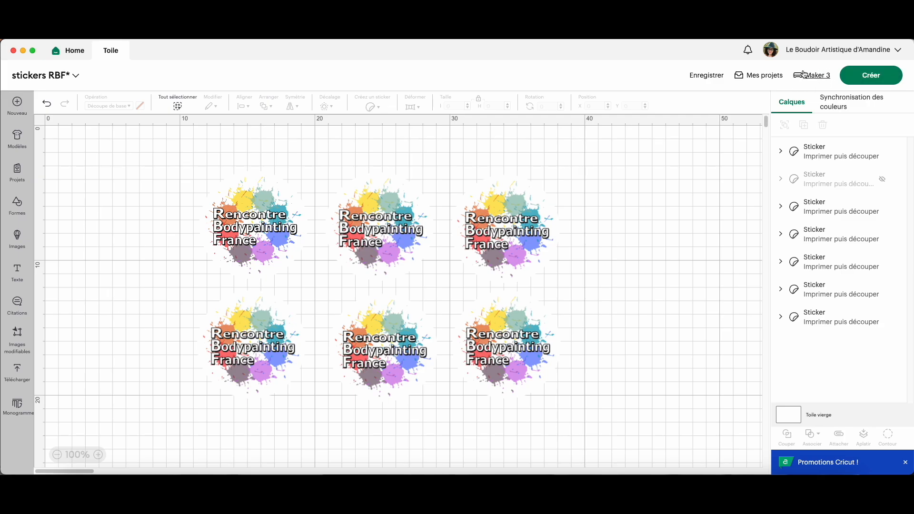
- Start making the project and proceed past the mat preview of the six stickers
click(872, 77)
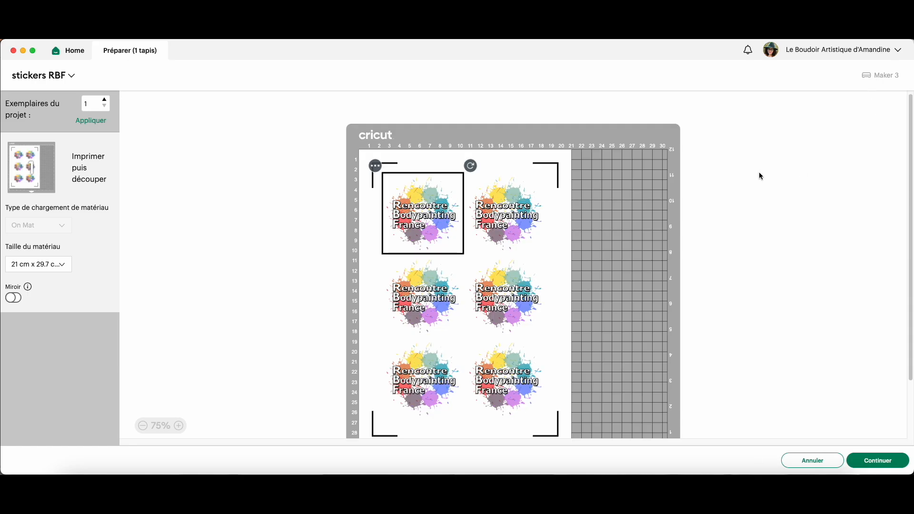
scroll(632, 237, down, 1)
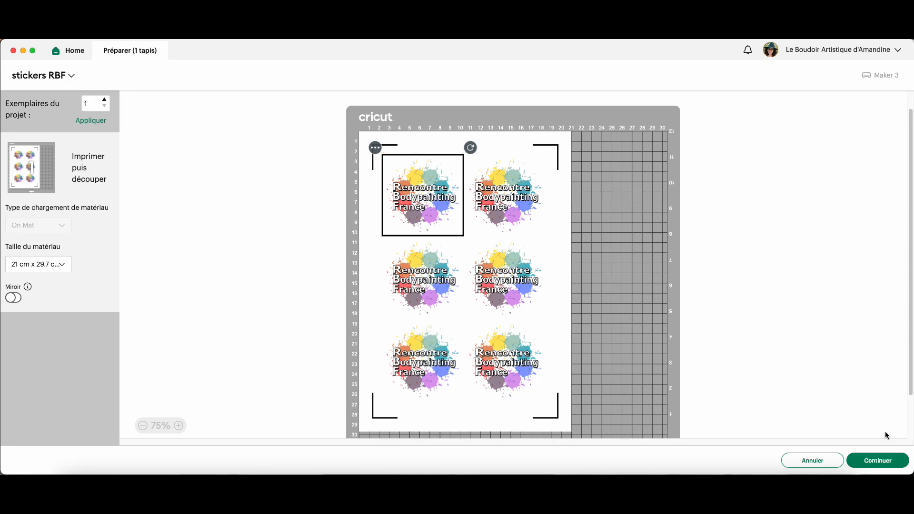
click(883, 461)
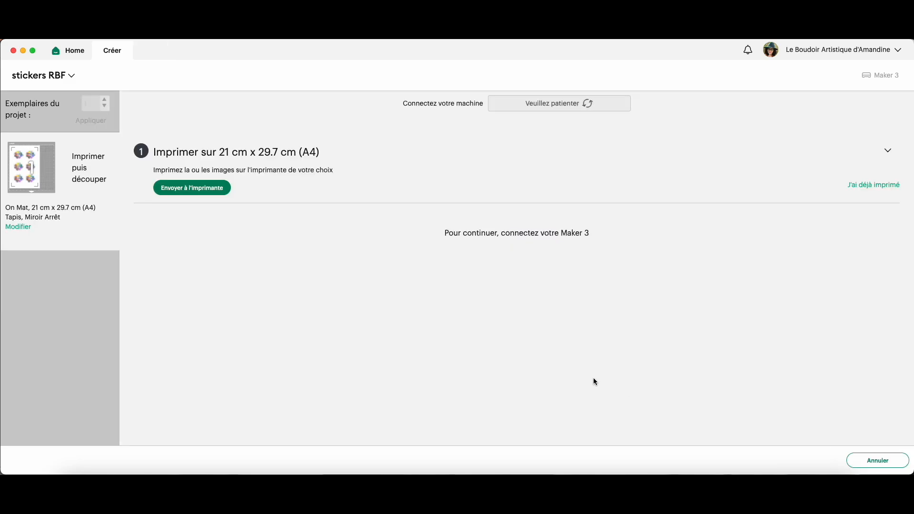
- Open the printer setup for the sticker sheet, turn off the added bleed, and enable the system print dialog
click(205, 191)
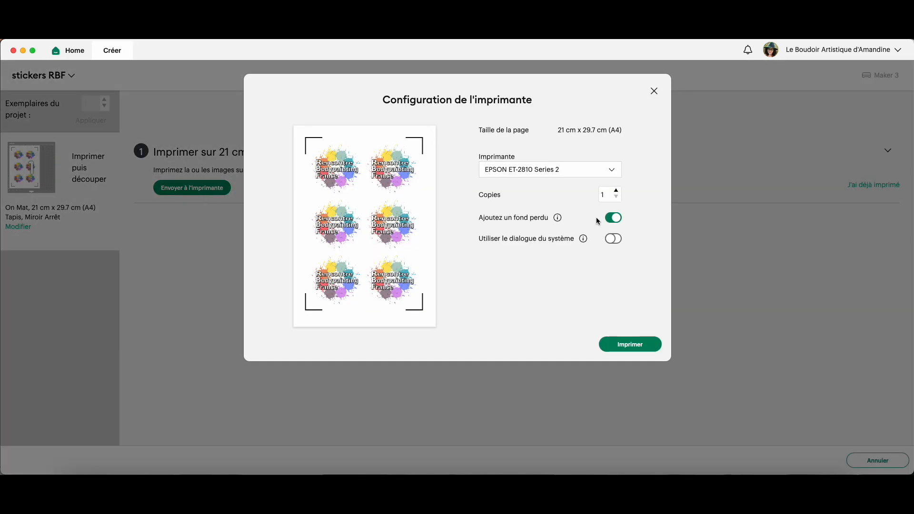
click(614, 220)
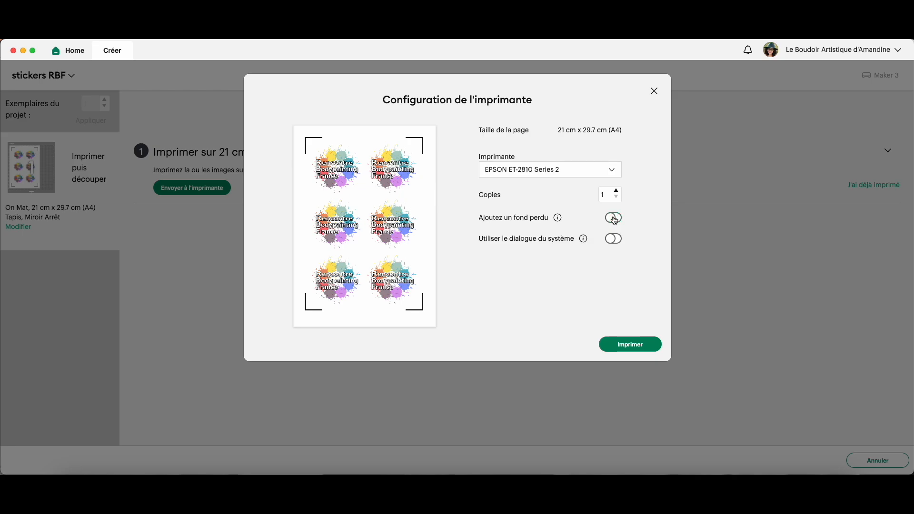
click(613, 242)
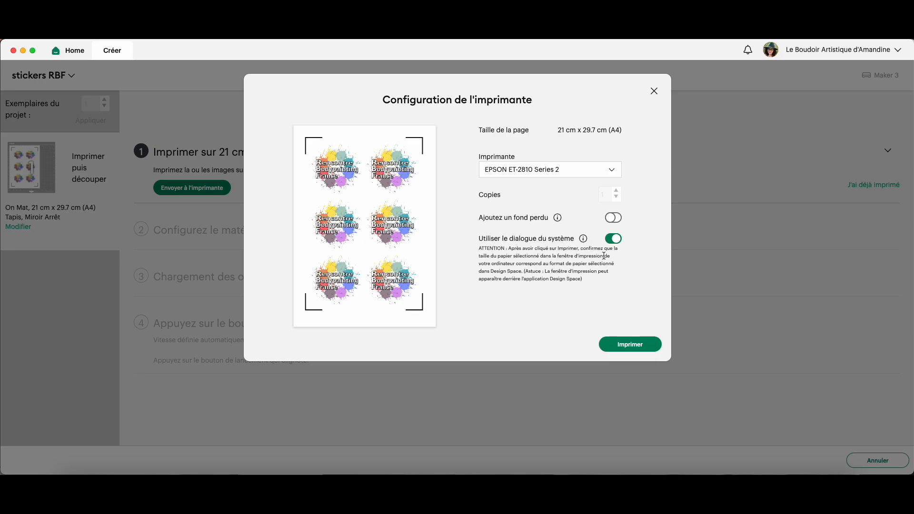
- Set the print quality to Quality in the system print dialog's printer options and print the sheet of six stickers
click(645, 347)
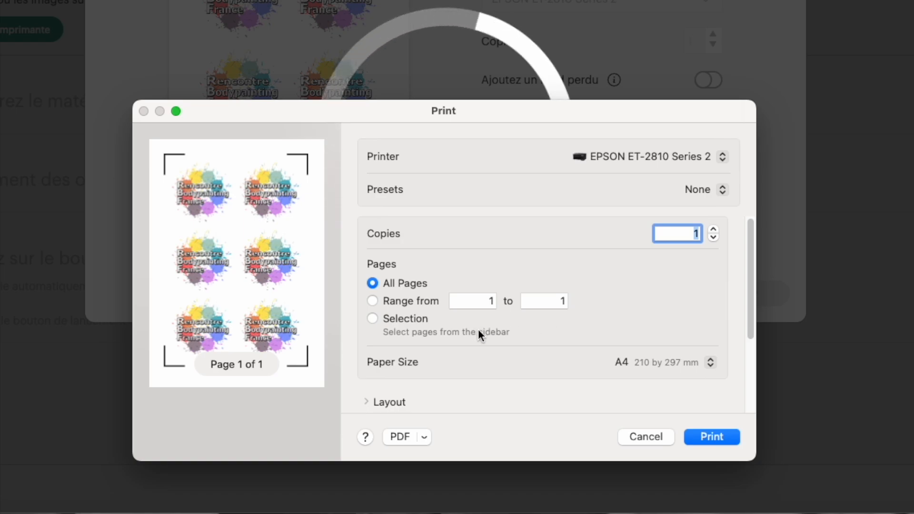
scroll(477, 329, down, 5)
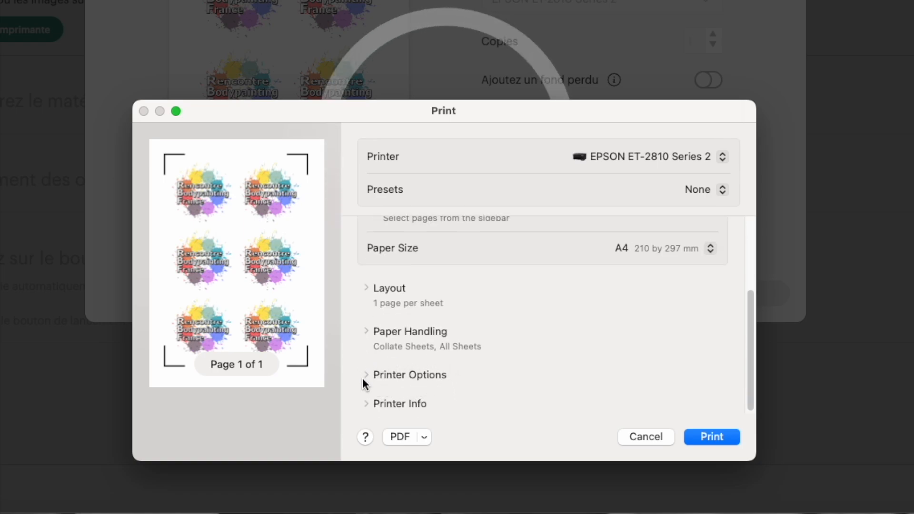
click(402, 373)
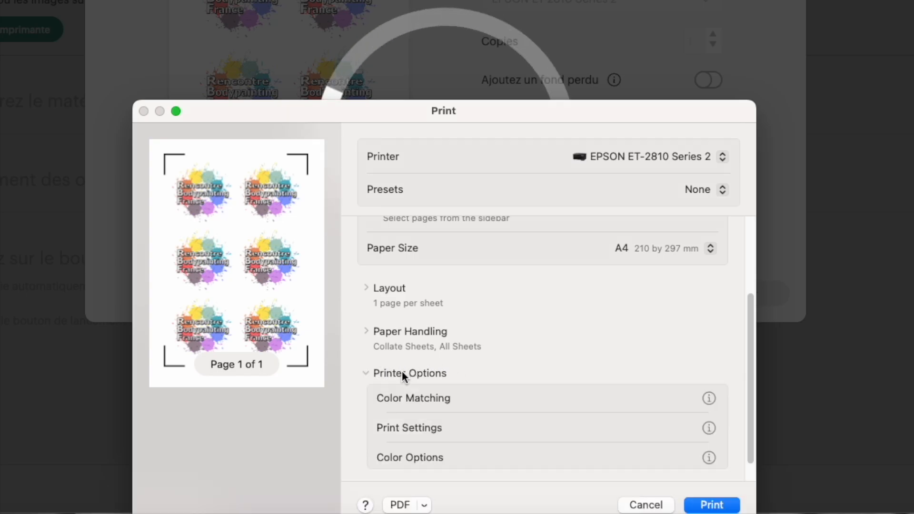
click(414, 429)
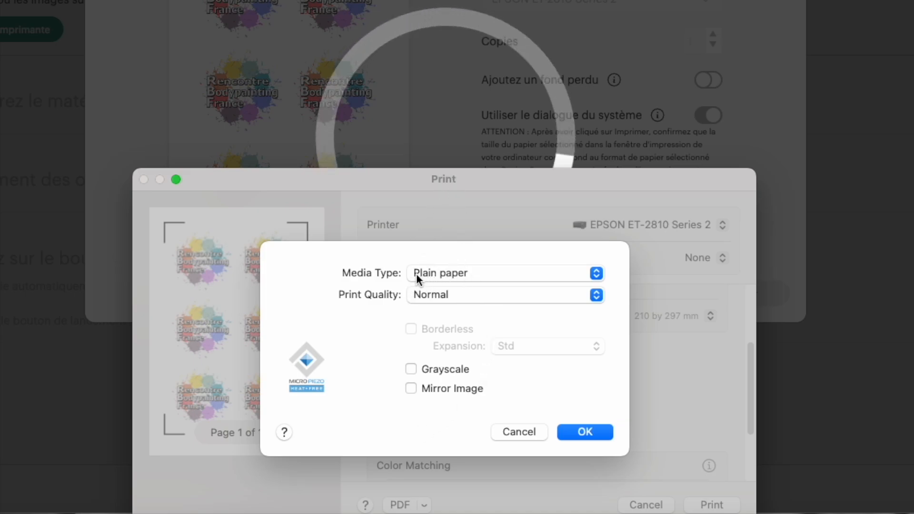
click(441, 295)
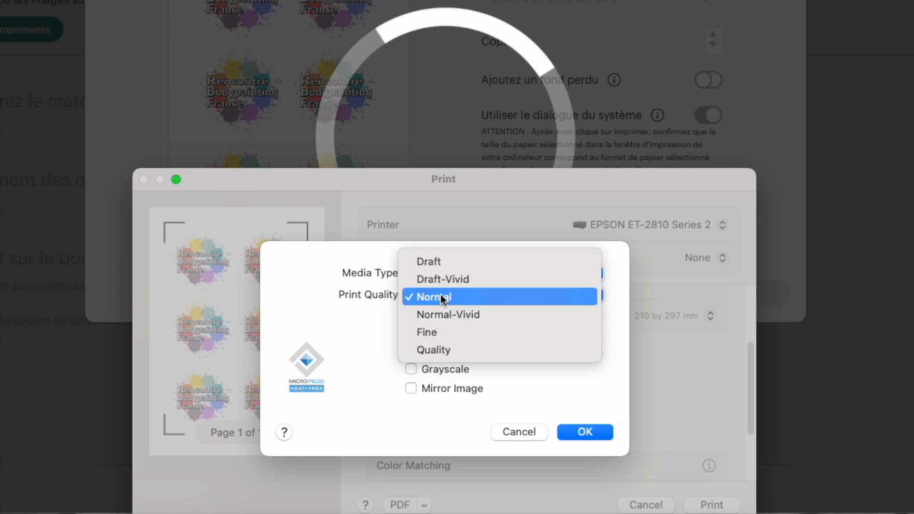
click(438, 350)
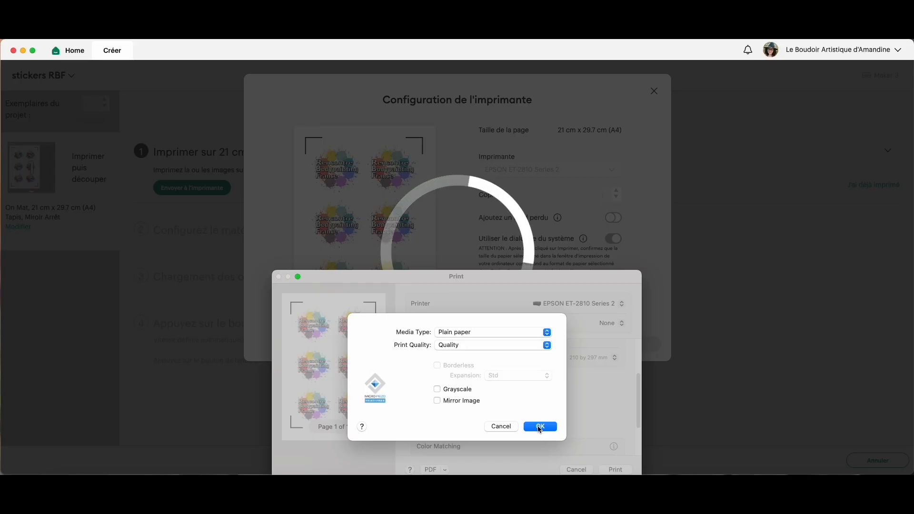
click(539, 428)
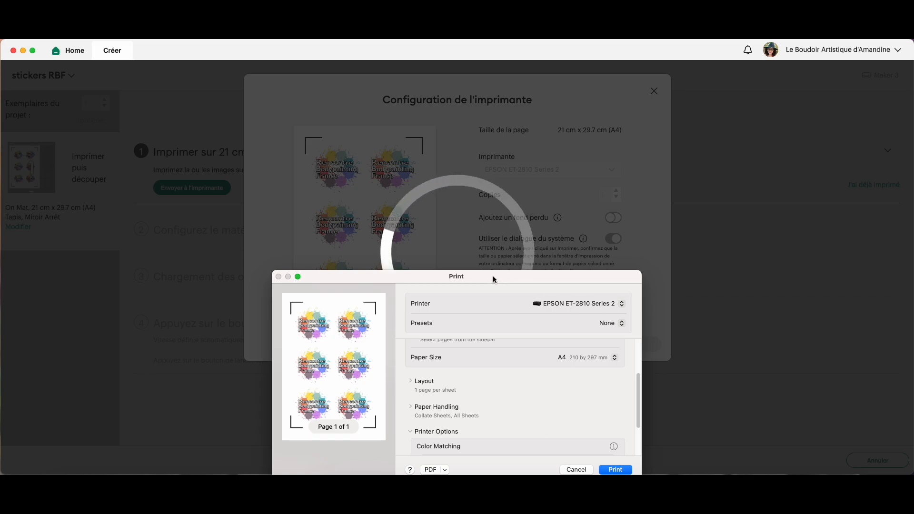
drag(493, 278, 489, 228)
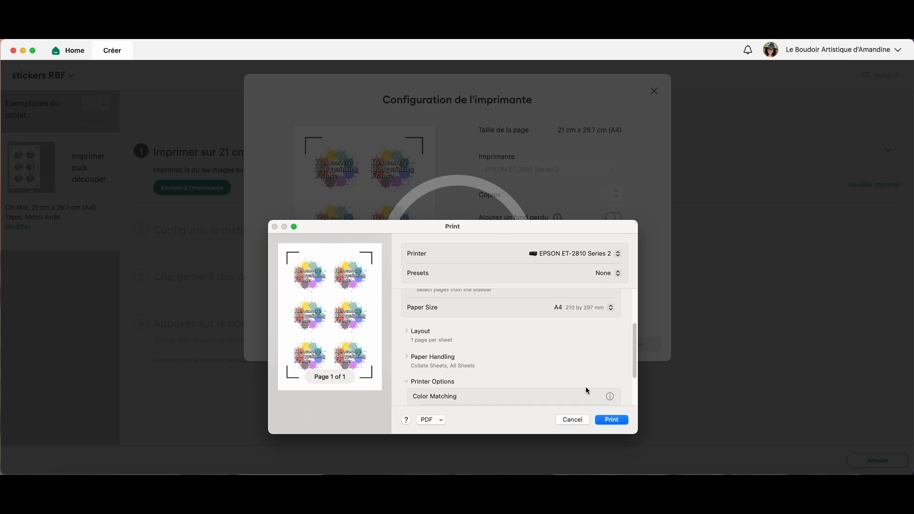
click(612, 420)
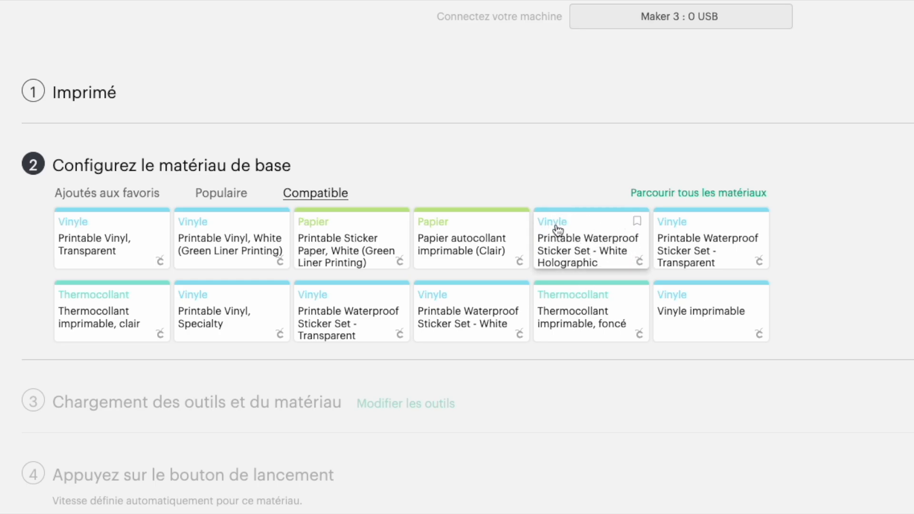
- Choose Printable Waterproof Sticker Set - White Holographic as the base material and set the kiss-cut (mi-chair) pressure to Plus
click(588, 261)
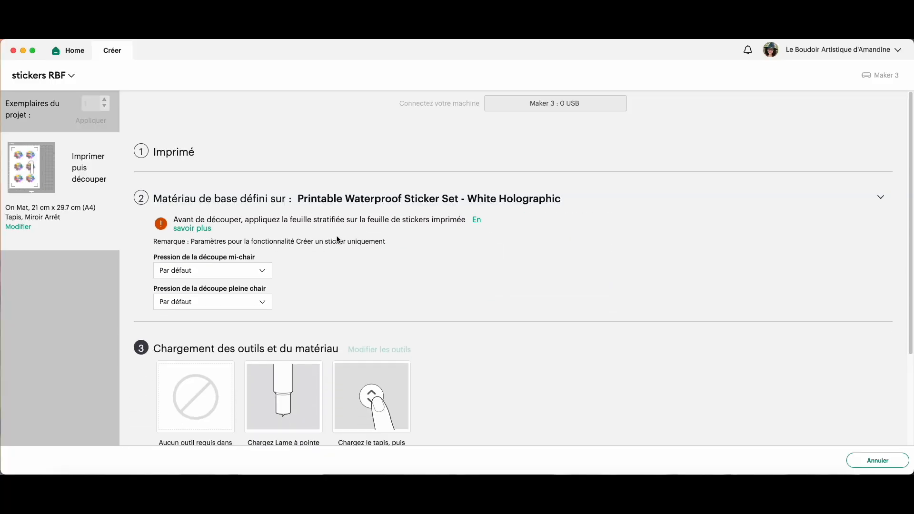
click(267, 273)
click(191, 287)
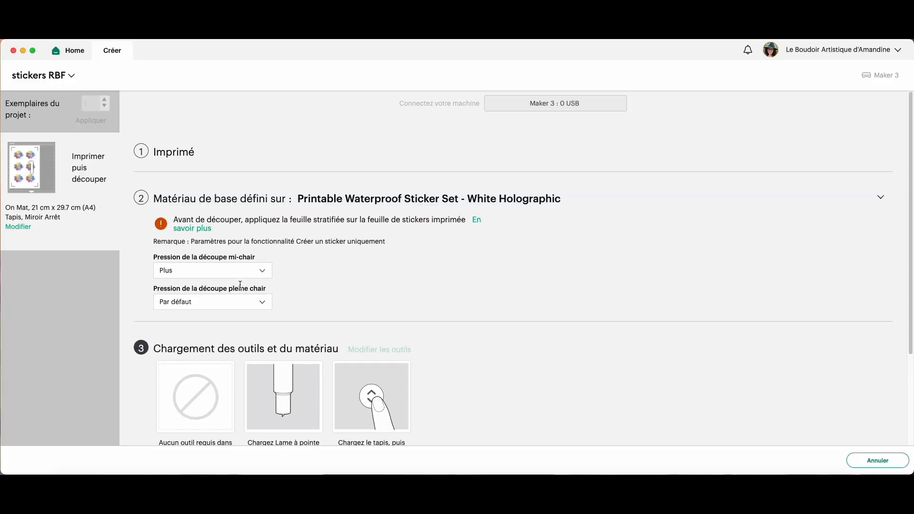